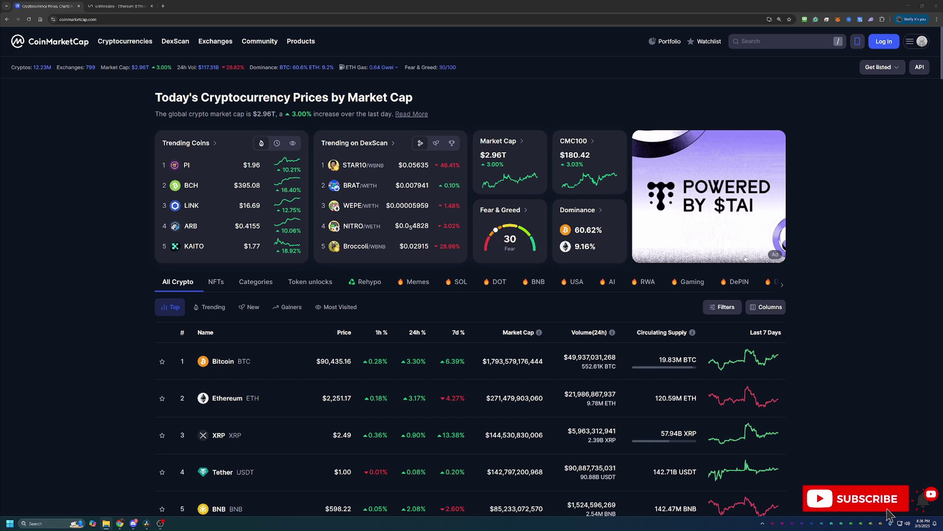
Step: Scan CoinMarketCap's top-coin price table and open Ethereum's page, priced at $2,250.04
{"action": "scroll", "coordinate": [309, 373], "scroll_direction": "down", "scroll_amount": 3}
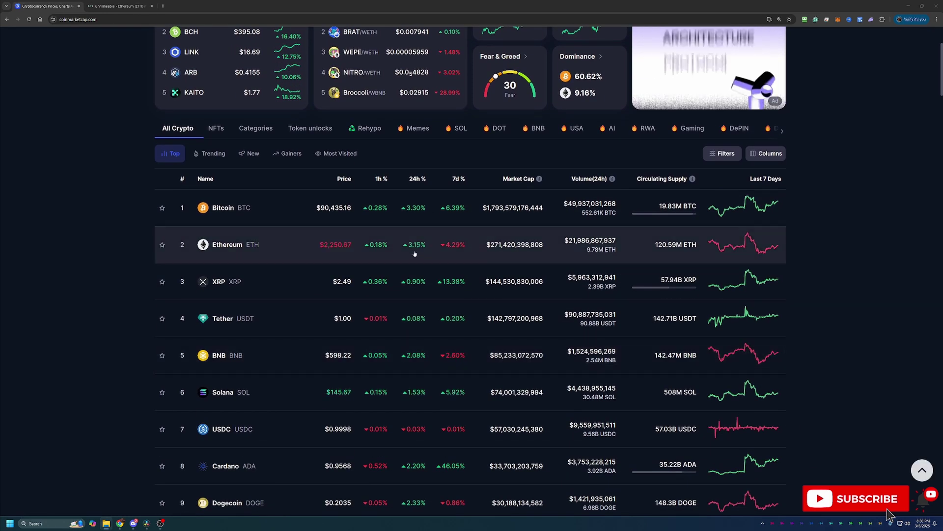
{"action": "scroll", "coordinate": [364, 246], "scroll_direction": "down", "scroll_amount": 2}
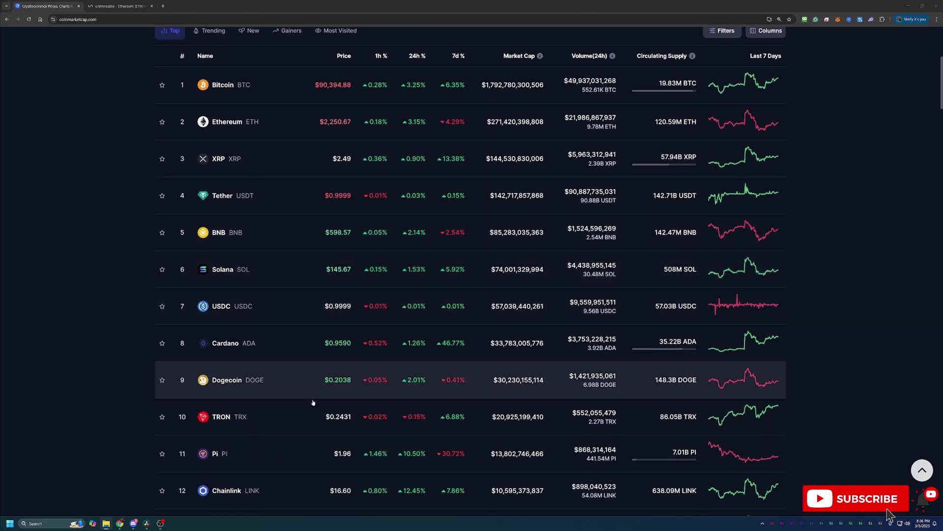
{"action": "scroll", "coordinate": [385, 393], "scroll_direction": "up", "scroll_amount": 1}
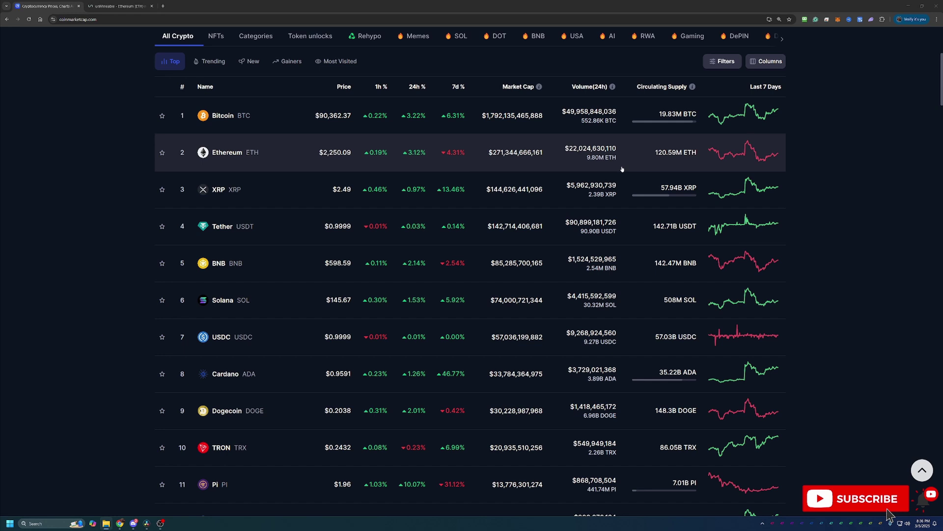
{"action": "left_click", "coordinate": [249, 157]}
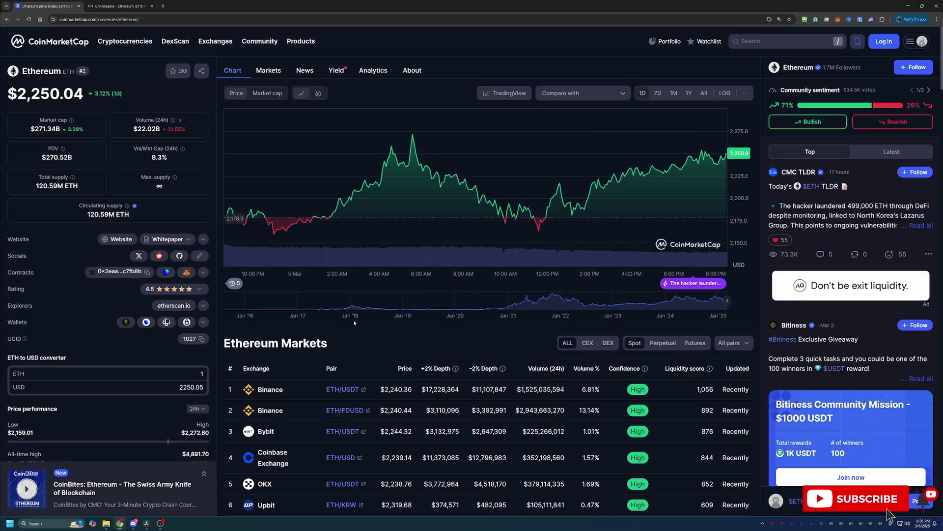
{"action": "scroll", "coordinate": [190, 441], "scroll_direction": "down", "scroll_amount": 5}
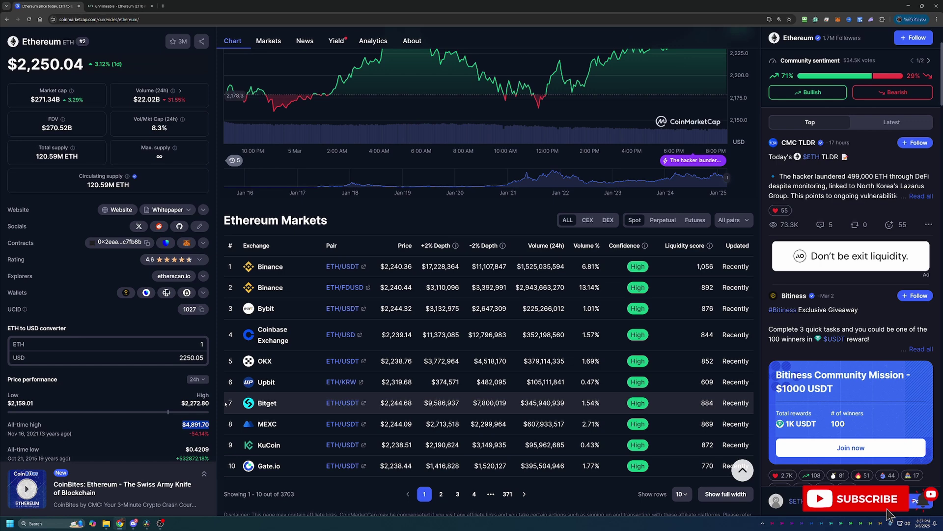
{"action": "scroll", "coordinate": [478, 323], "scroll_direction": "up", "scroll_amount": 3}
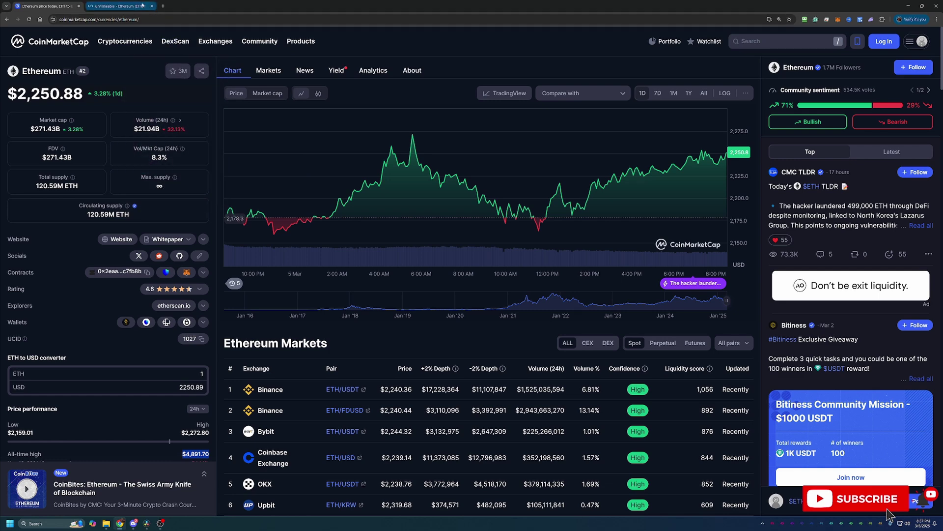
Step: On unMineable's Ethereum page, advance the algorithm pool carousel eight times to the Kawpow card
{"action": "left_click", "coordinate": [142, 5]}
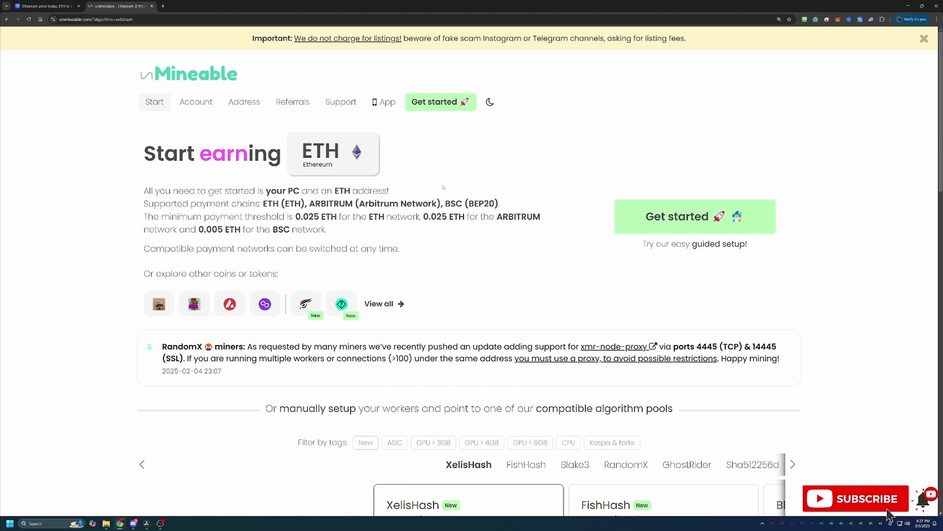
{"action": "scroll", "coordinate": [719, 335], "scroll_direction": "down", "scroll_amount": 4}
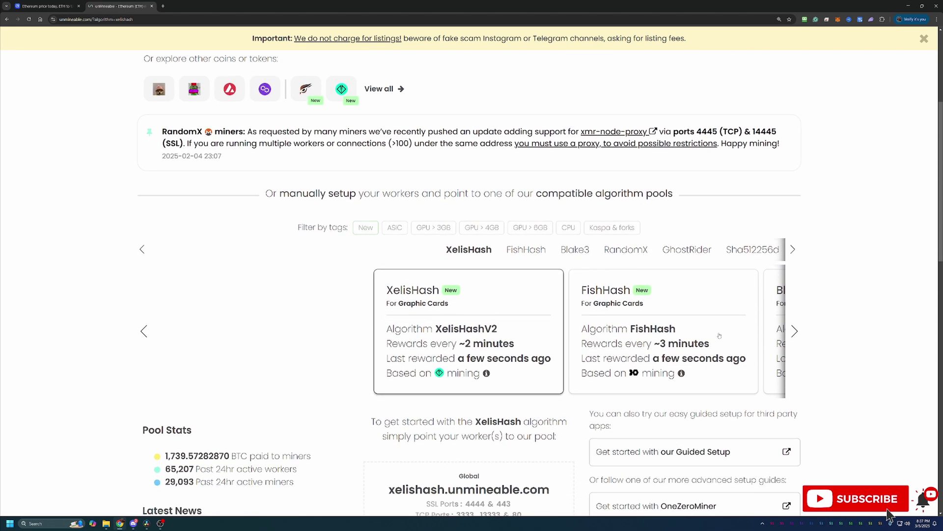
{"action": "left_click", "coordinate": [795, 331]}
{"action": "left_click", "coordinate": [795, 331]}
{"action": "left_click", "coordinate": [795, 331]}
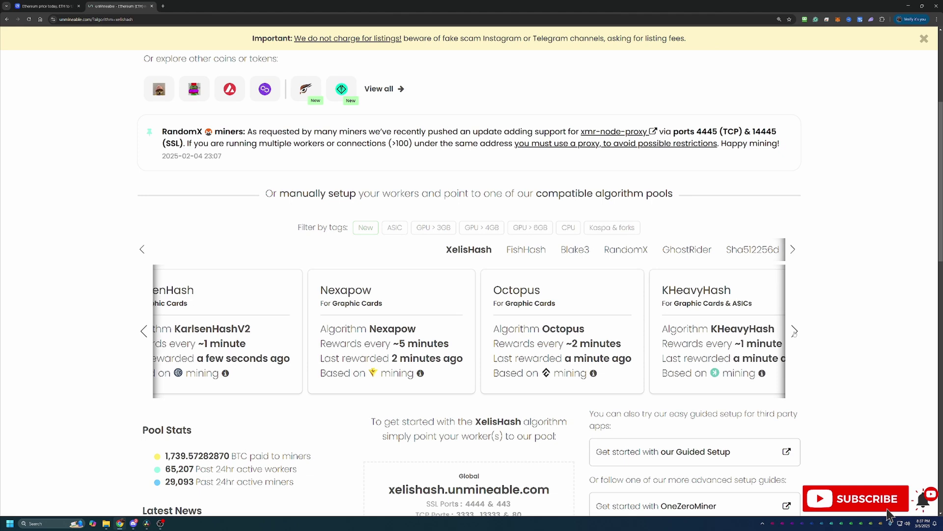
{"action": "left_click", "coordinate": [795, 331]}
{"action": "left_click", "coordinate": [794, 331]}
{"action": "left_click", "coordinate": [795, 331]}
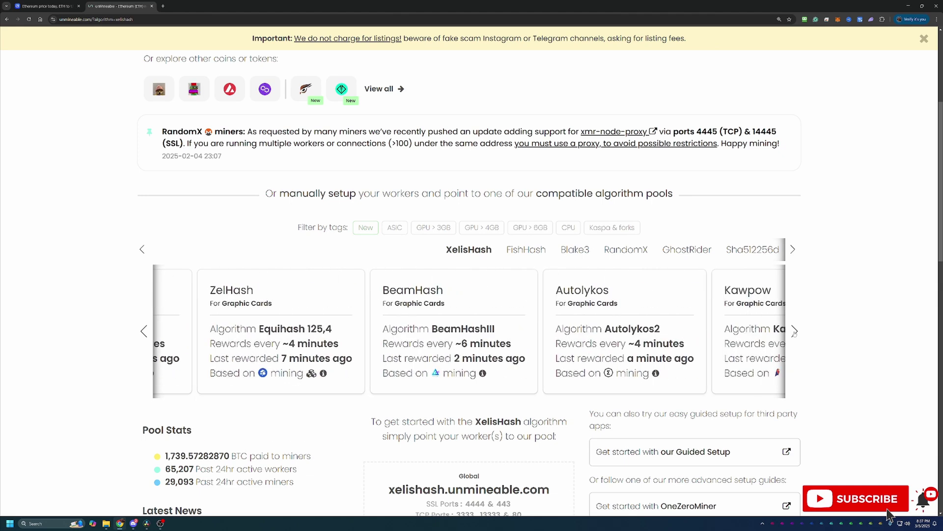
{"action": "left_click", "coordinate": [795, 331]}
{"action": "left_click", "coordinate": [795, 331]}
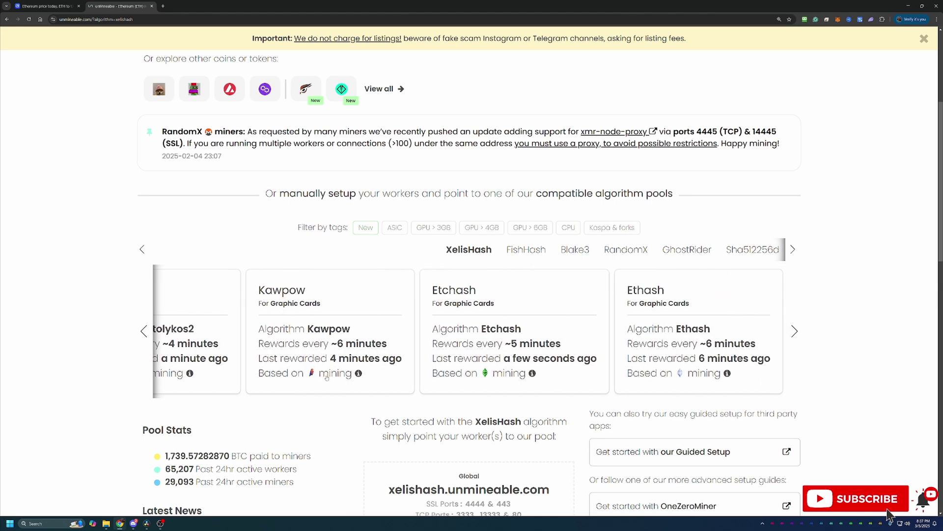
Step: Scroll back up the Ethereum mining page, then down again to the pools
{"action": "scroll", "coordinate": [320, 379], "scroll_direction": "up", "scroll_amount": 1}
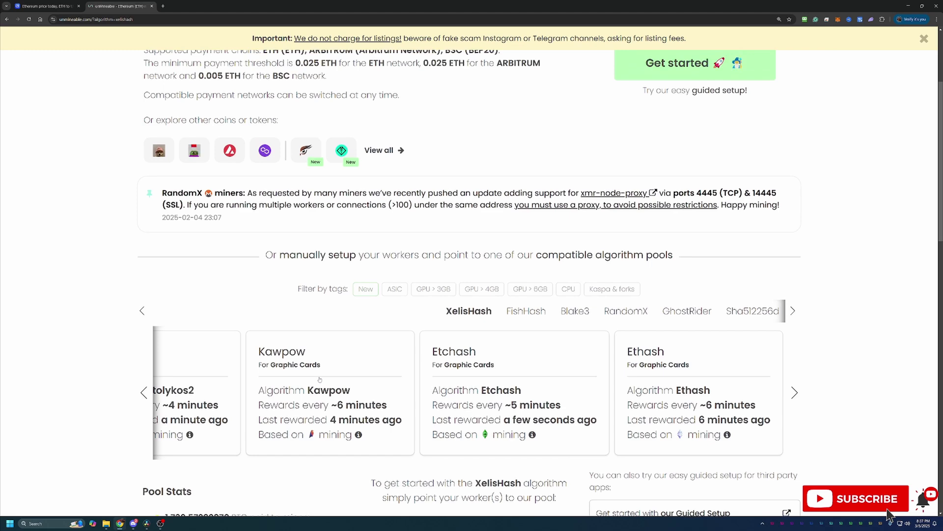
{"action": "scroll", "coordinate": [320, 380], "scroll_direction": "up", "scroll_amount": 2}
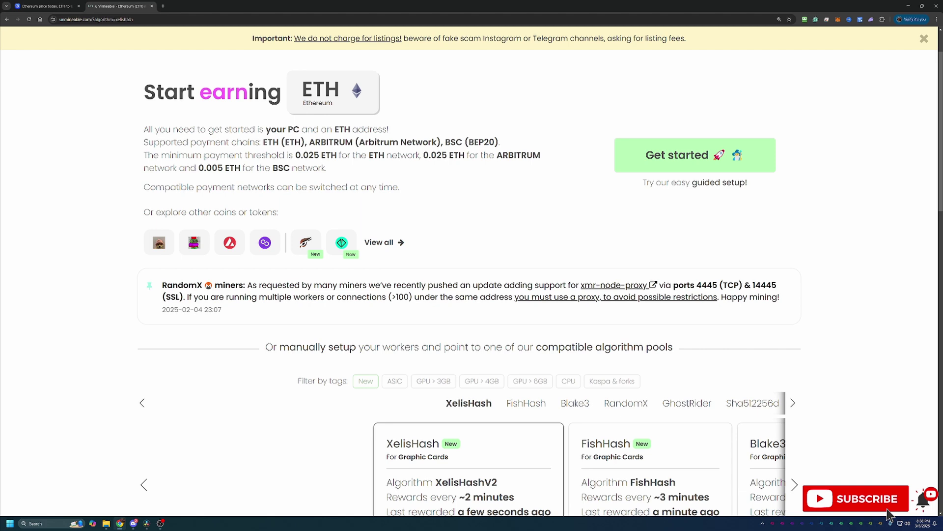
{"action": "scroll", "coordinate": [391, 334], "scroll_direction": "down", "scroll_amount": 3}
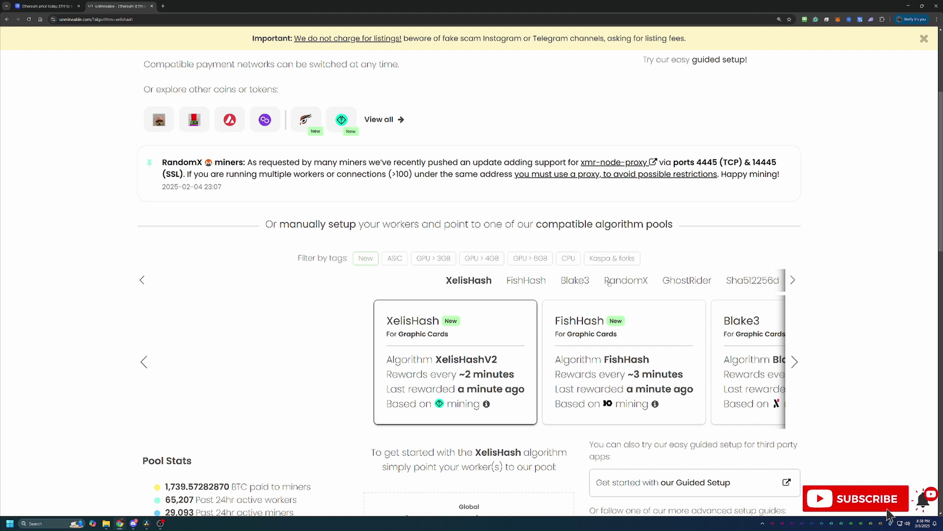
{"action": "scroll", "coordinate": [639, 303], "scroll_direction": "down", "scroll_amount": 3}
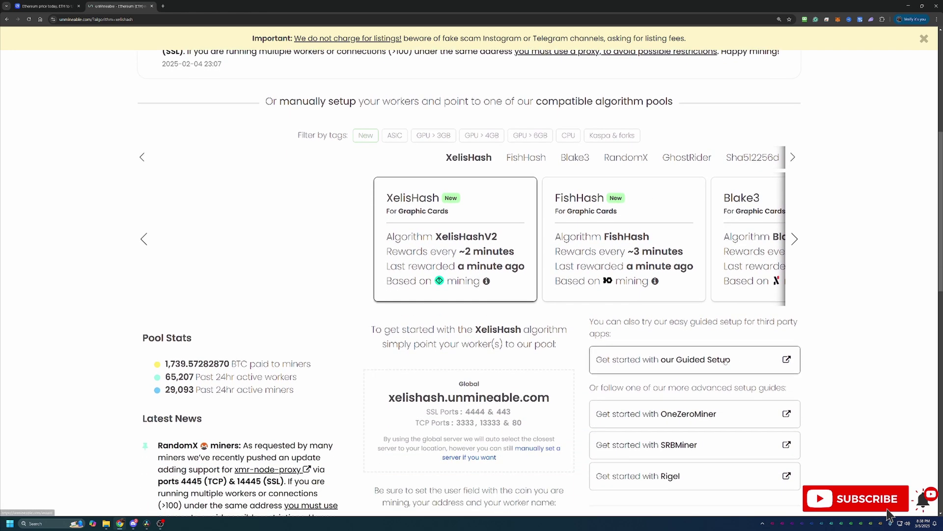
Step: Launch 'Get started with our Guided Setup' and pick the Basic setup mode
{"action": "left_click", "coordinate": [641, 368]}
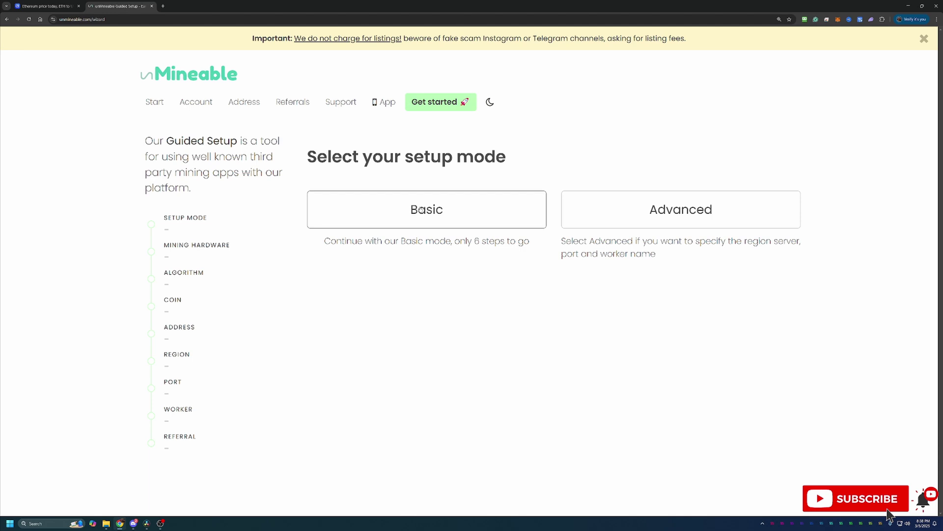
{"action": "left_click", "coordinate": [413, 216]}
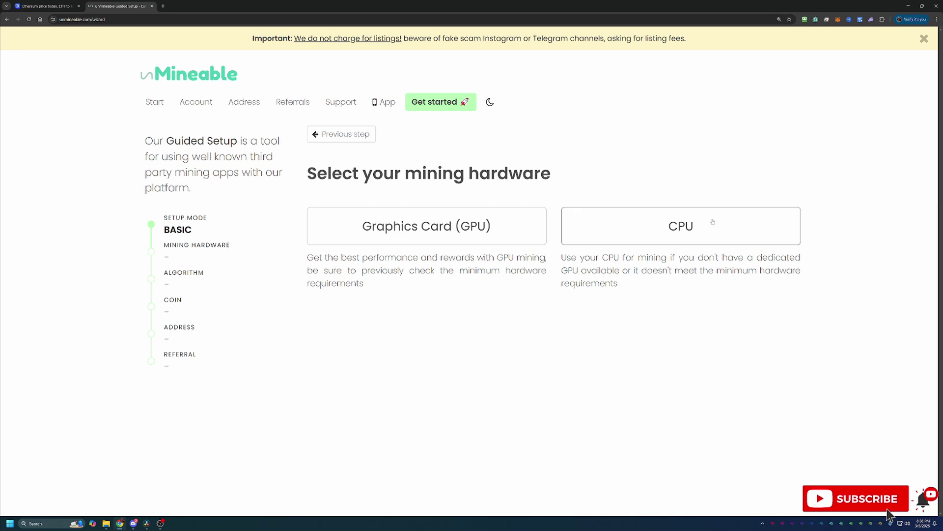
Step: Select Graphics Card (GPU) as the mining hardware
{"action": "left_click", "coordinate": [474, 228]}
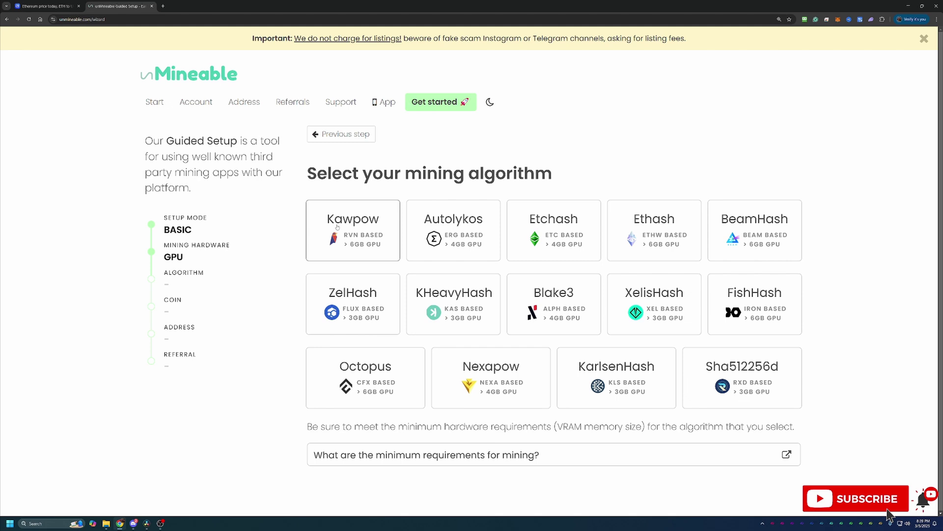
Step: Choose the Kawpow algorithm and Ethereum (ETH) payout, then paste the ETH wallet address
{"action": "left_click", "coordinate": [337, 226]}
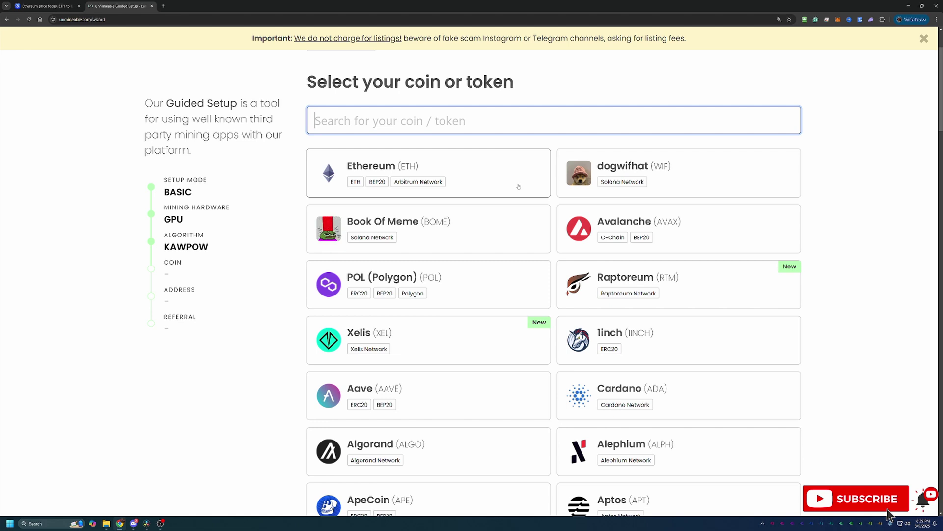
{"action": "left_click", "coordinate": [511, 185]}
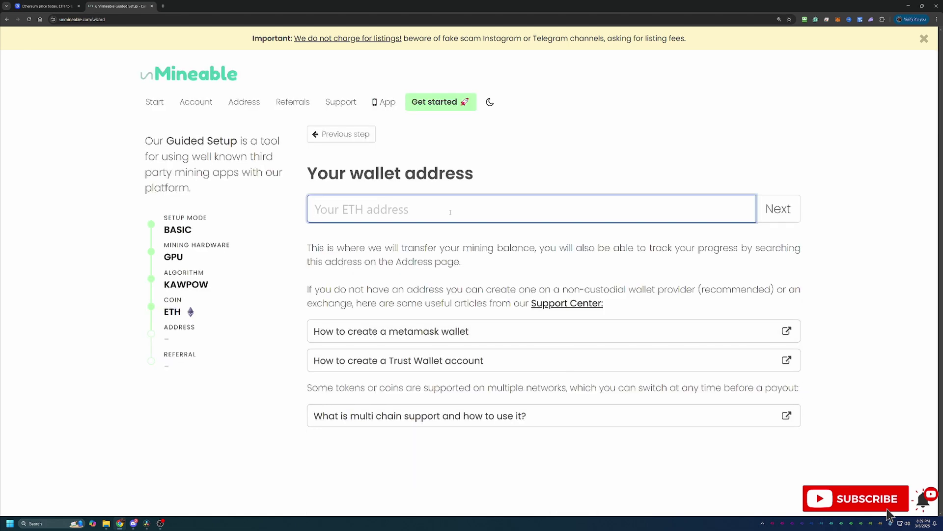
{"action": "type", "text": "0xa95a23115B0aB94182C5893E1A45140F0F3B6D53"}
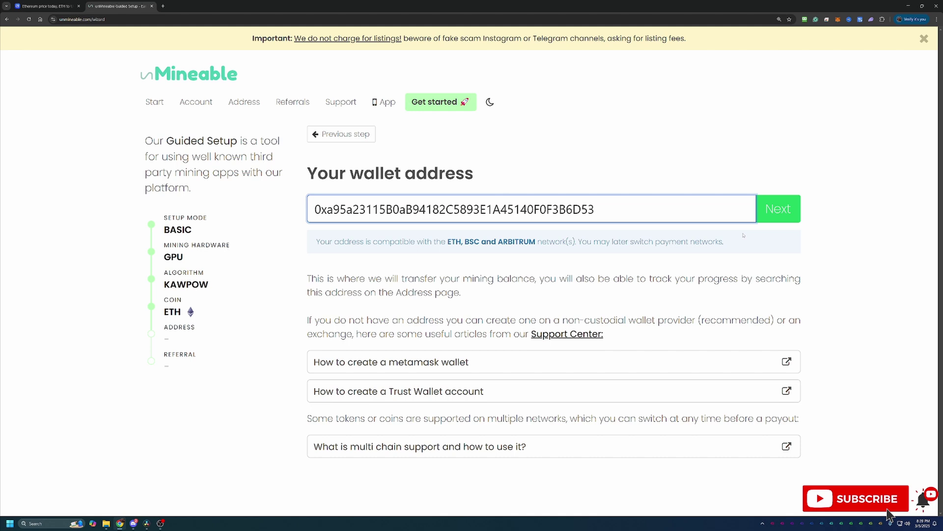
Step: Submit the entered ETH wallet address to reach the referral code step
{"action": "key", "text": "Return"}
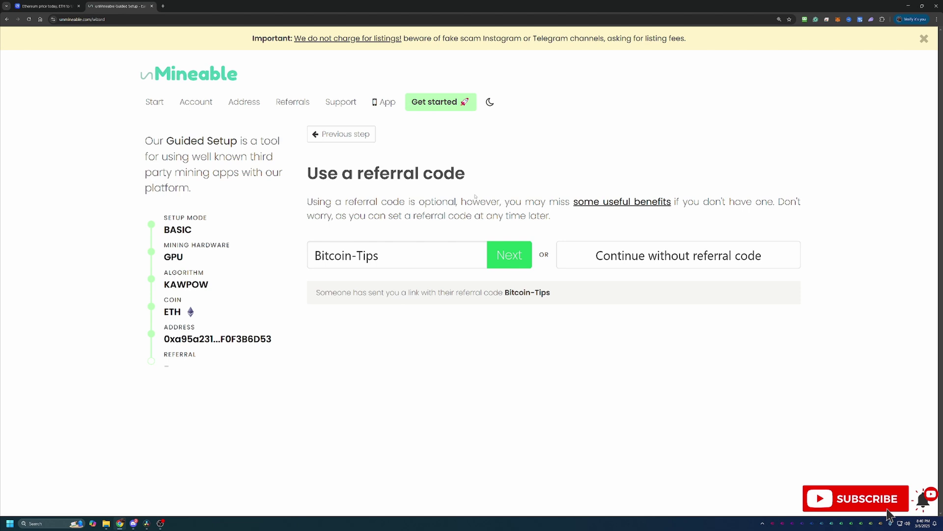
Step: Accept the Bitcoin-Tips referral code and scroll down to the GMiner instructions
{"action": "left_click", "coordinate": [511, 260]}
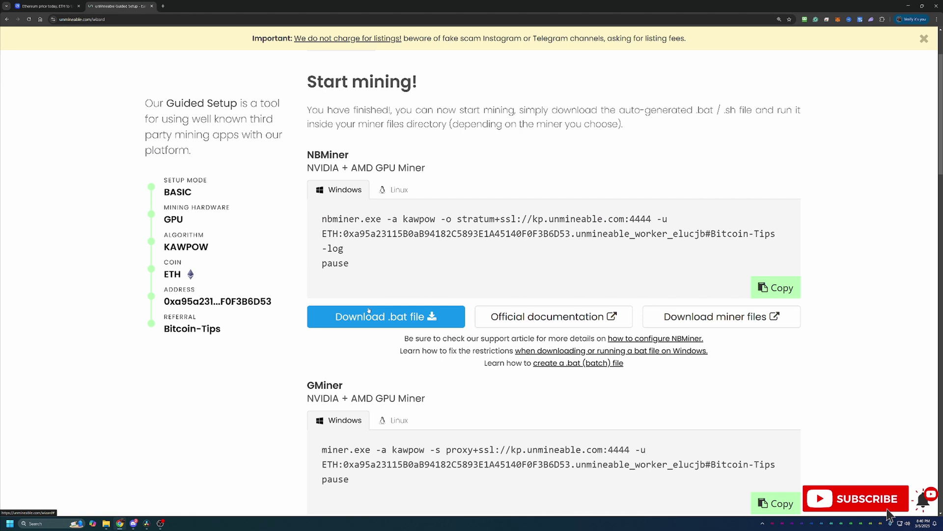
{"action": "scroll", "coordinate": [552, 334], "scroll_direction": "down", "scroll_amount": 2}
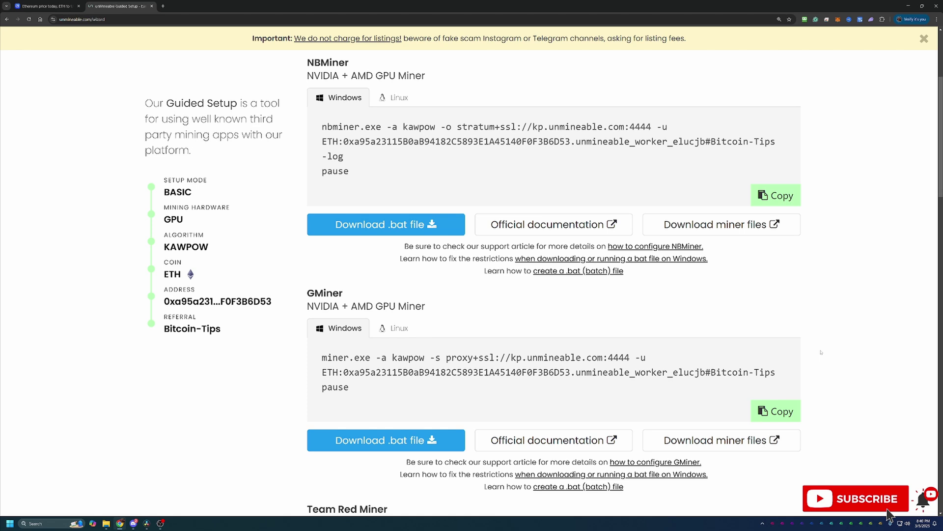
{"action": "scroll", "coordinate": [821, 352], "scroll_direction": "down", "scroll_amount": 2}
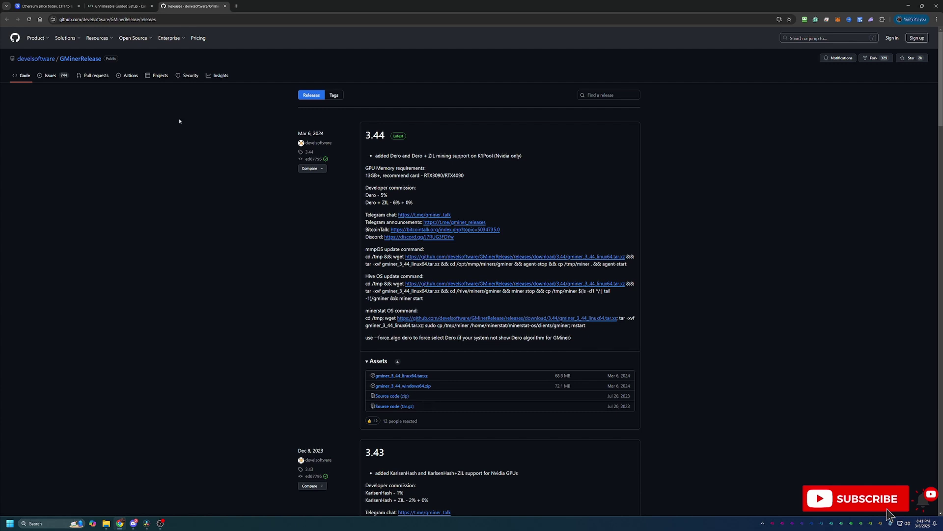
Step: Back in unMineable, download GMiner's ETH Kawpow .bat file
{"action": "left_click", "coordinate": [130, 4]}
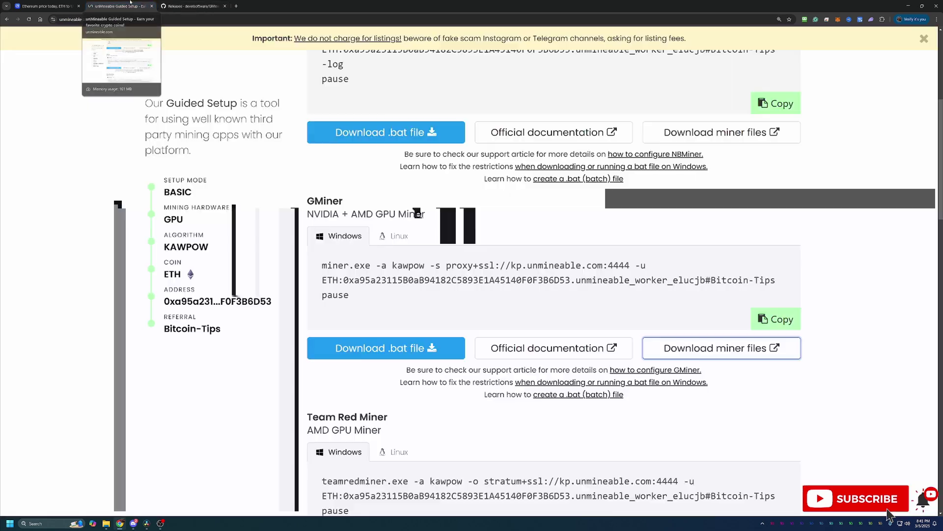
{"action": "left_click", "coordinate": [388, 351]}
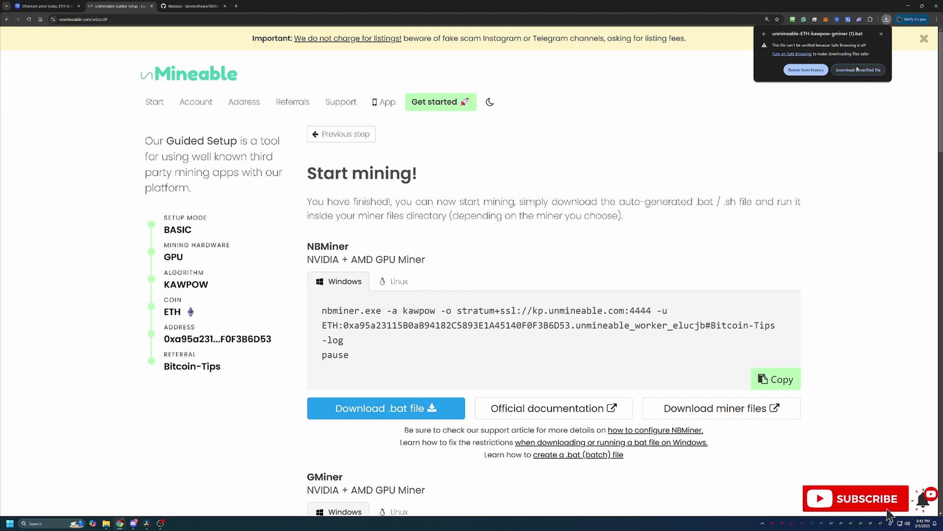
Step: Keep the unverified .bat download and run it past SmartScreen with 'Run anyway'
{"action": "left_click", "coordinate": [858, 70]}
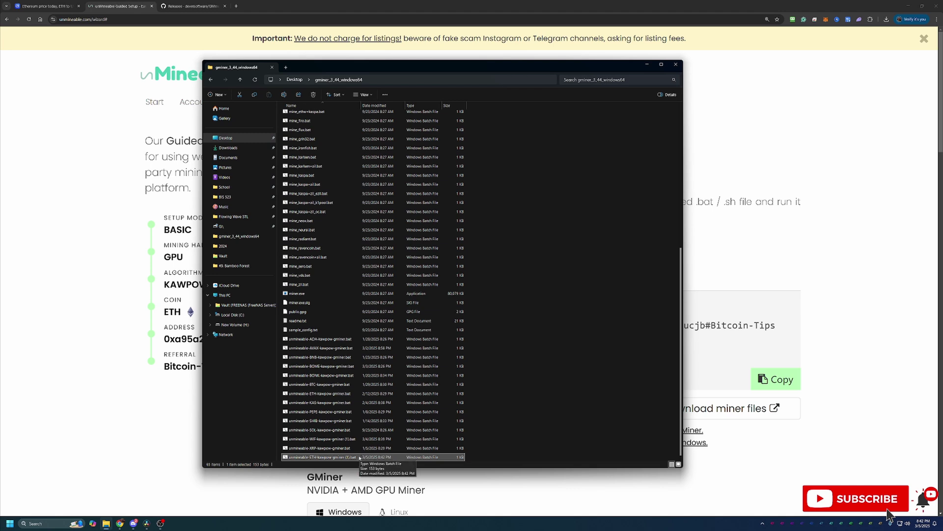
{"action": "double_click", "coordinate": [359, 458]}
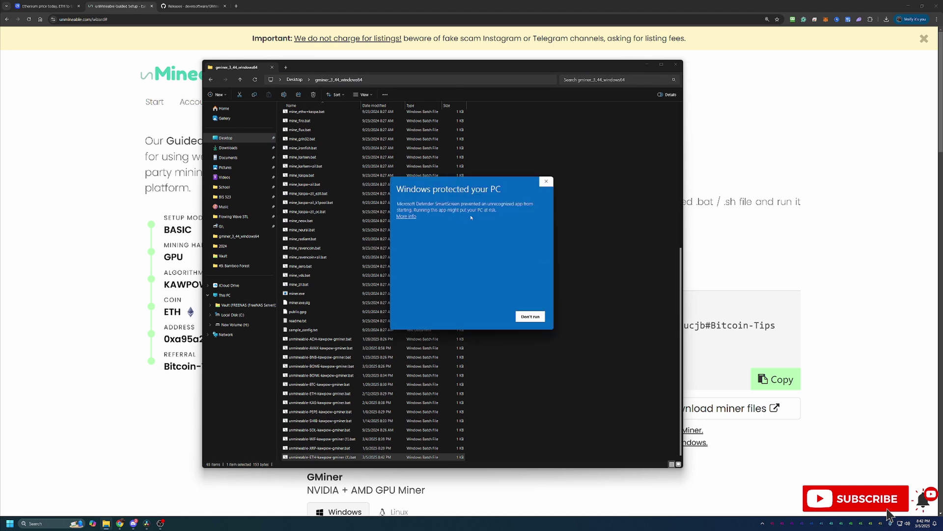
{"action": "left_click", "coordinate": [408, 217]}
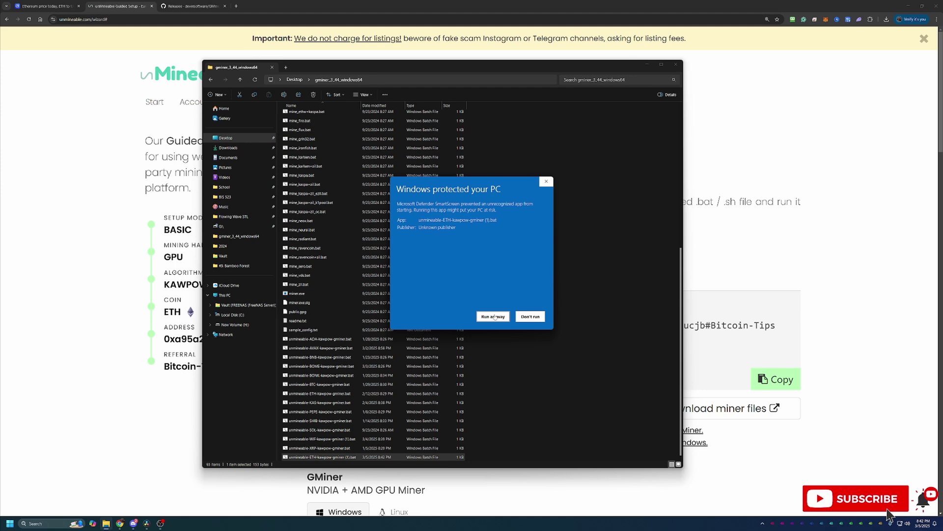
{"action": "left_click", "coordinate": [493, 316]}
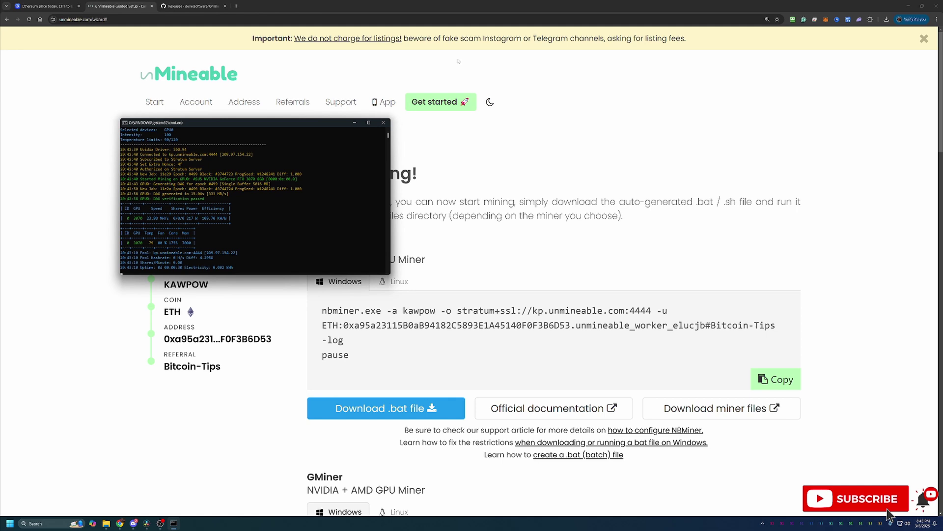
Step: Close the cmd window running GMiner
{"action": "left_click", "coordinate": [381, 123]}
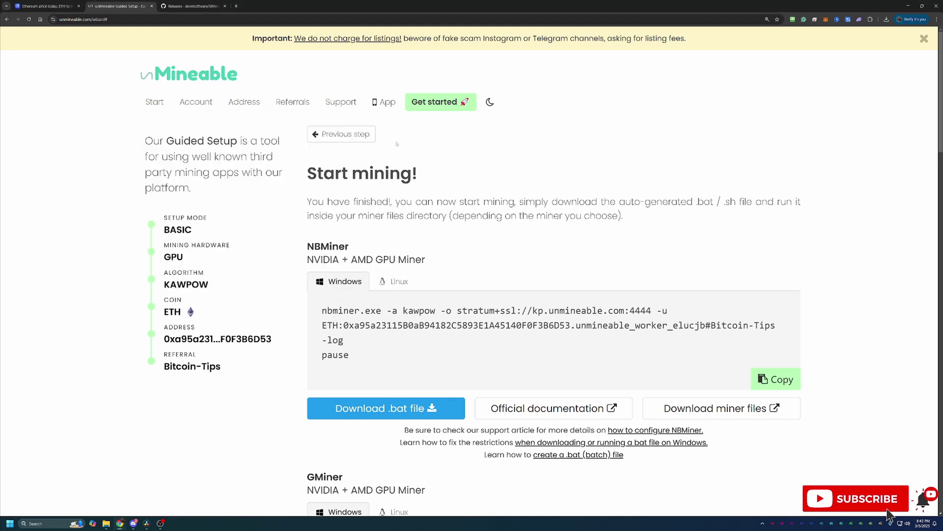